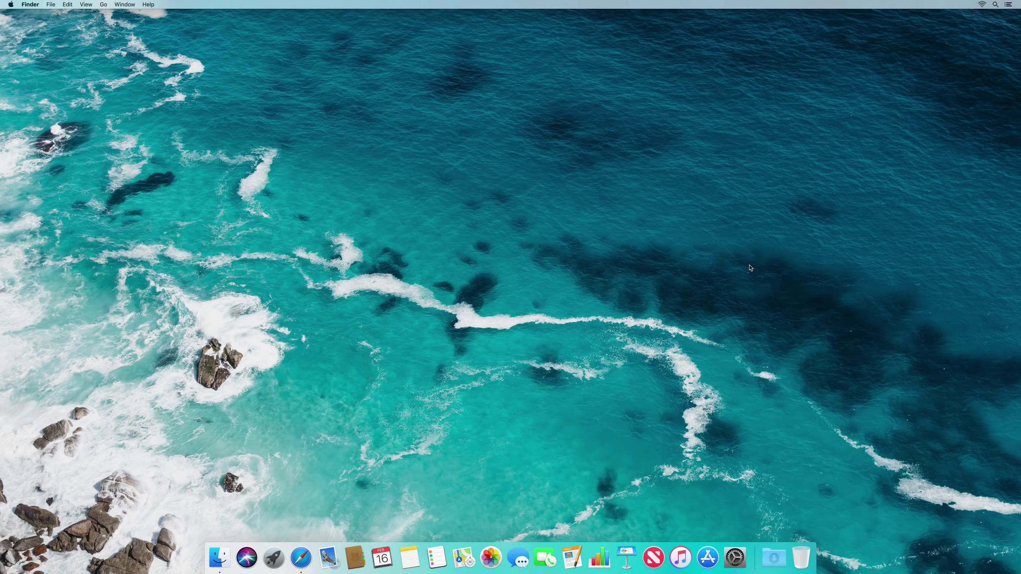
# - Download the AirMessage server for macOS from the airmessage.org homepage in Safari
pyautogui.click(307, 557)
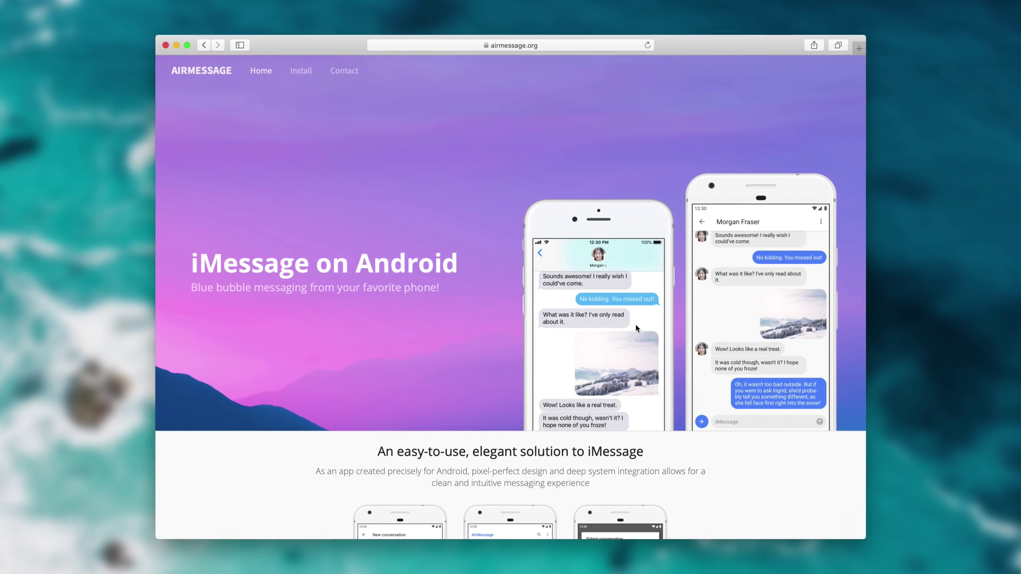
pyautogui.scroll(-15, 635, 328)
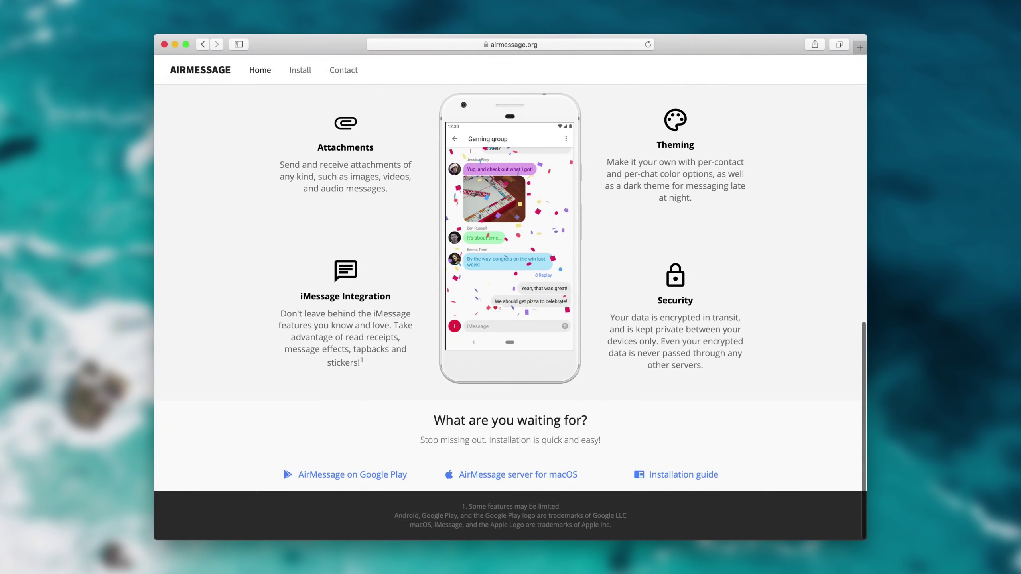
pyautogui.click(528, 474)
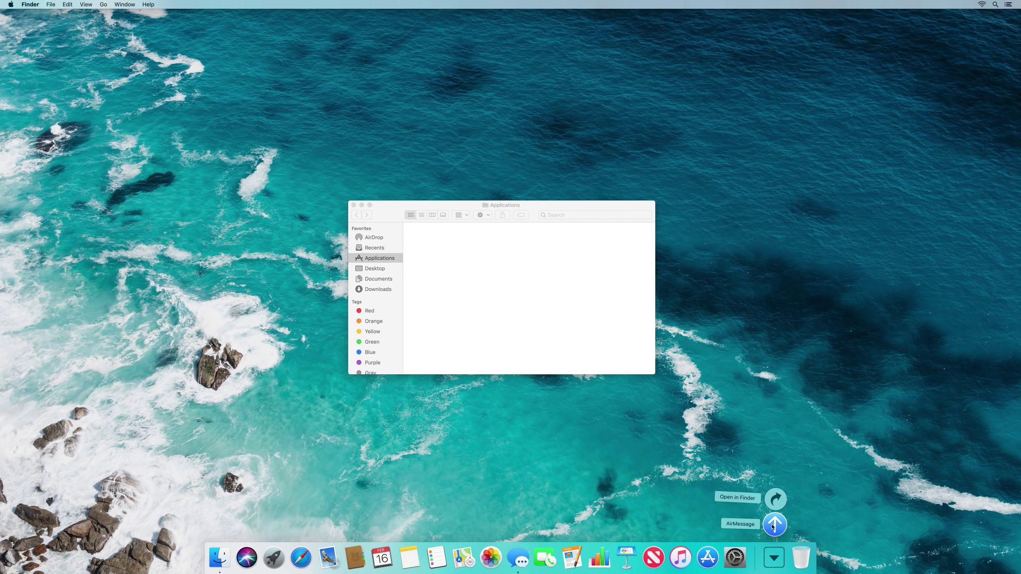
# - Copy the downloaded AirMessage app into the Applications folder and launch it
pyautogui.moveTo(775, 524); pyautogui.dragTo(440, 272)
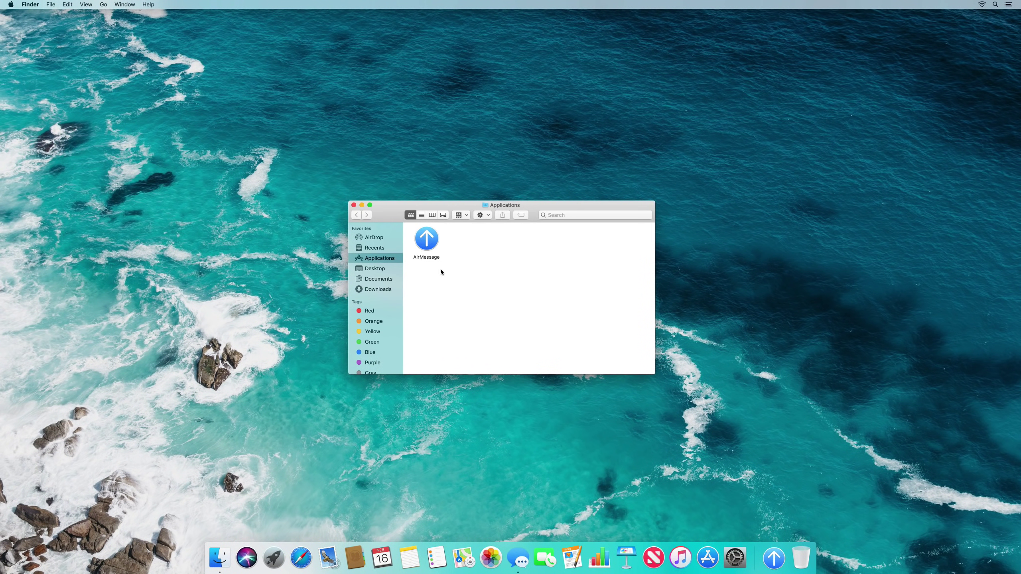
pyautogui.moveTo(402, 219); pyautogui.dragTo(394, 353)
pyautogui.press('super+o')
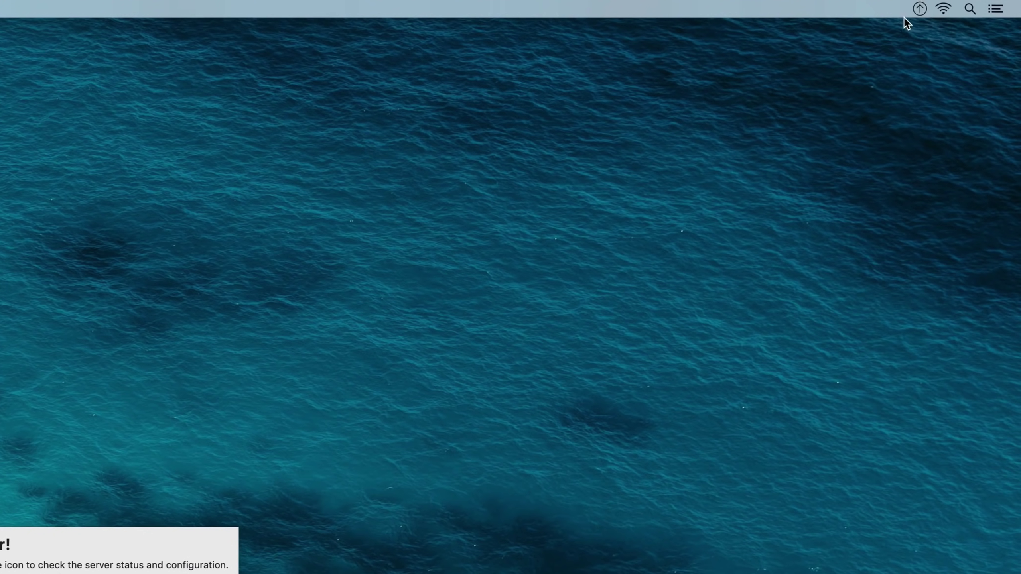
# - Open AirMessage Preferences from the menu-bar icon (server port 1359), then cancel out of them
pyautogui.click(919, 8)
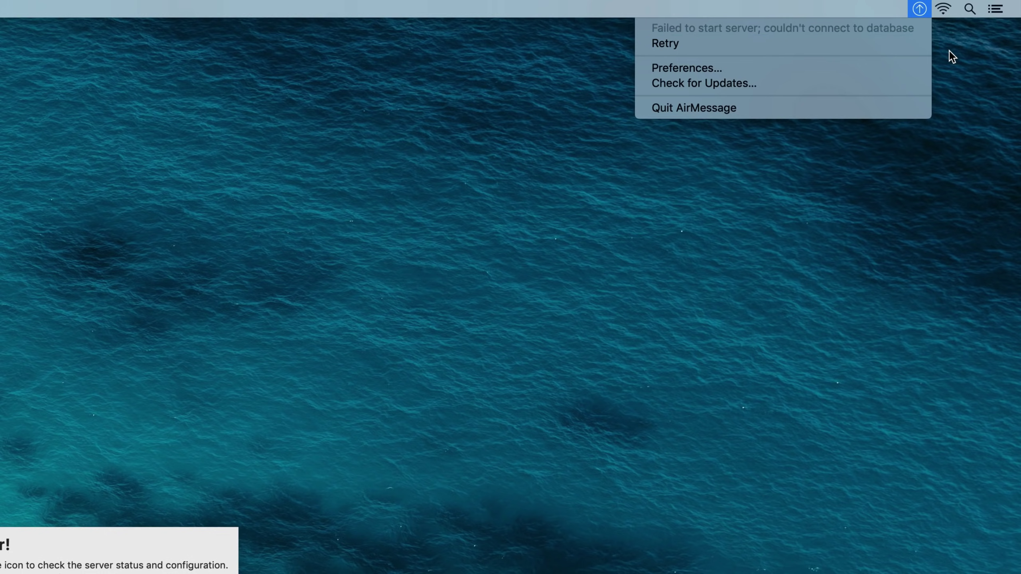
pyautogui.click(416, 445)
pyautogui.click(646, 504)
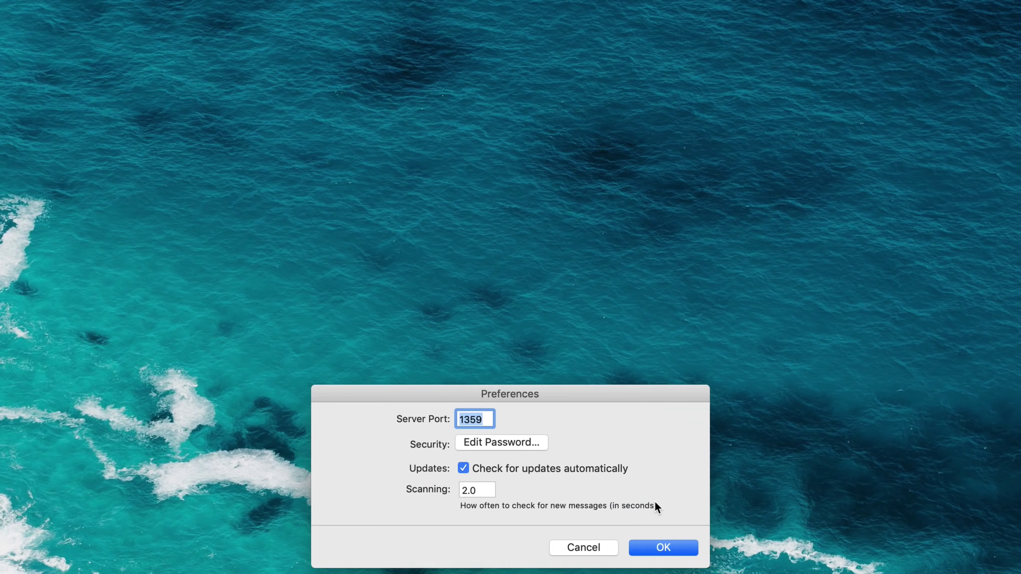
pyautogui.click(579, 546)
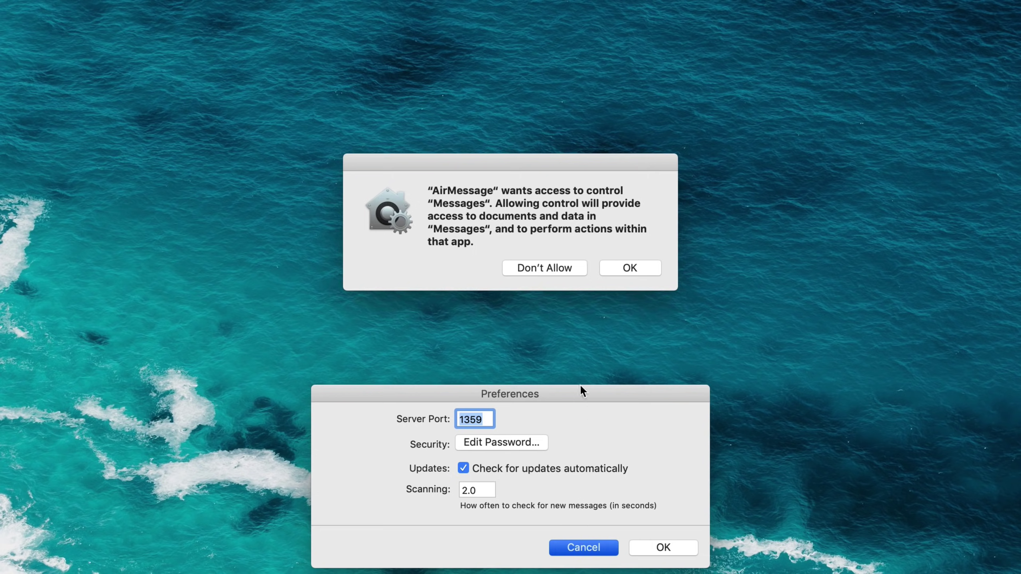
# - Let AirMessage control Messages, add it to Full Disk Access after unlocking with the admin password, then quit it
pyautogui.click(609, 267)
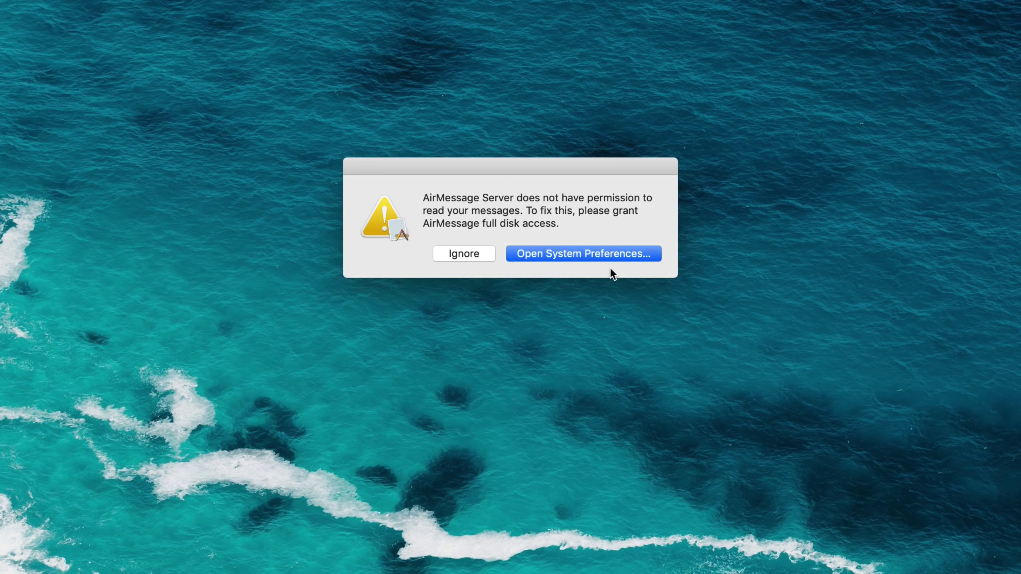
pyautogui.click(579, 255)
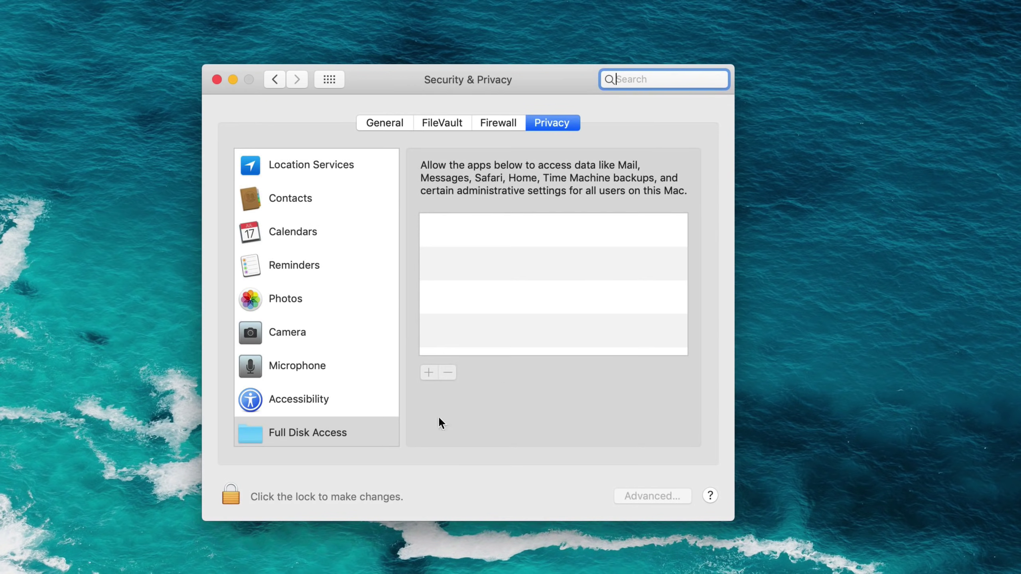
pyautogui.click(238, 492)
pyautogui.write('••••••••')
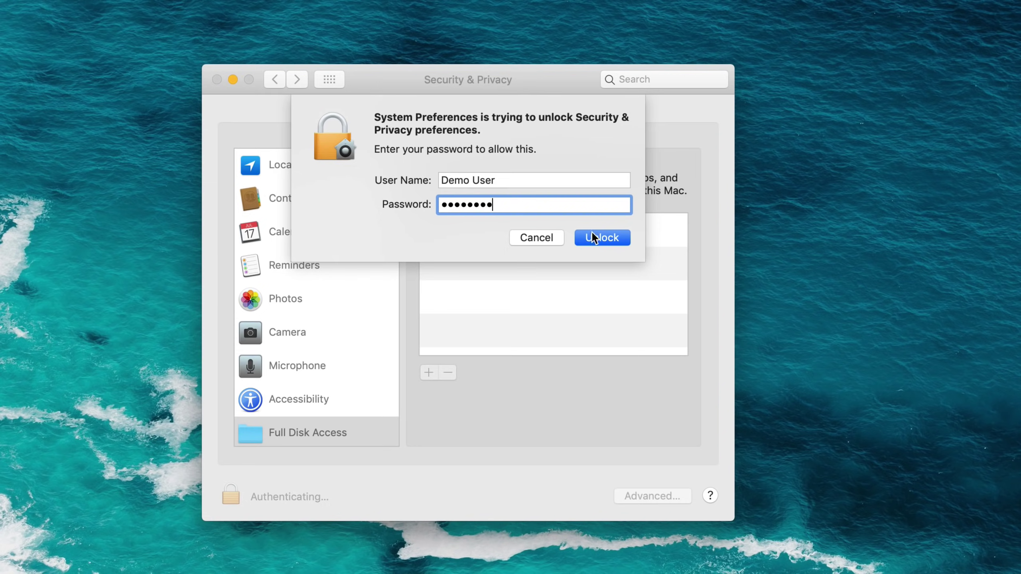
pyautogui.click(595, 237)
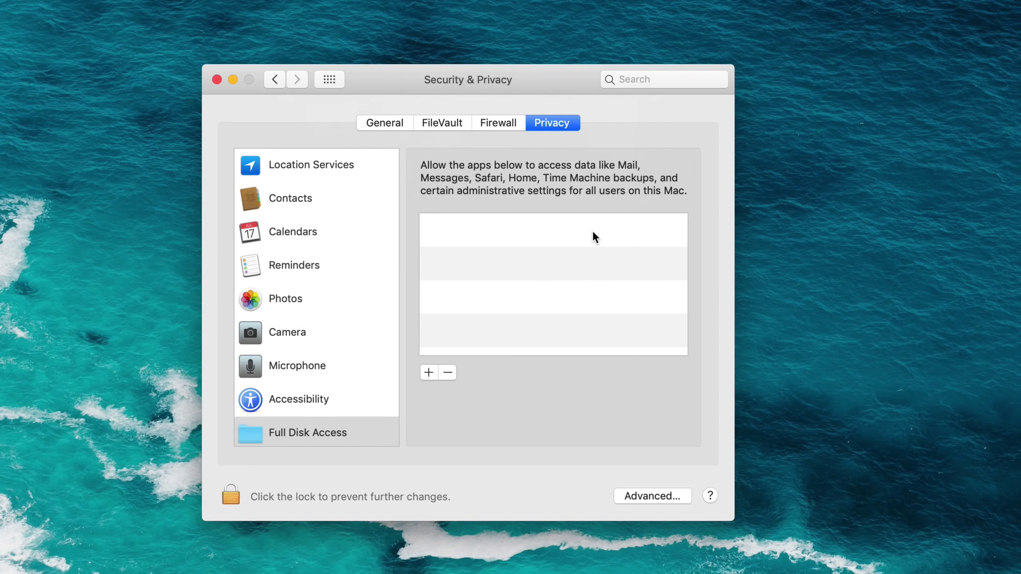
pyautogui.moveTo(486, 571); pyautogui.dragTo(514, 285)
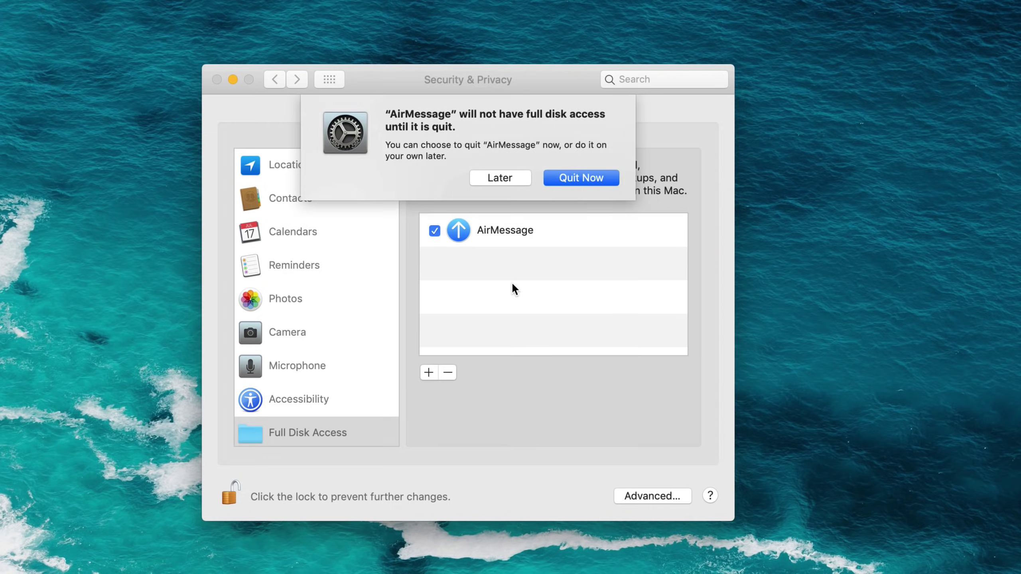
pyautogui.click(579, 180)
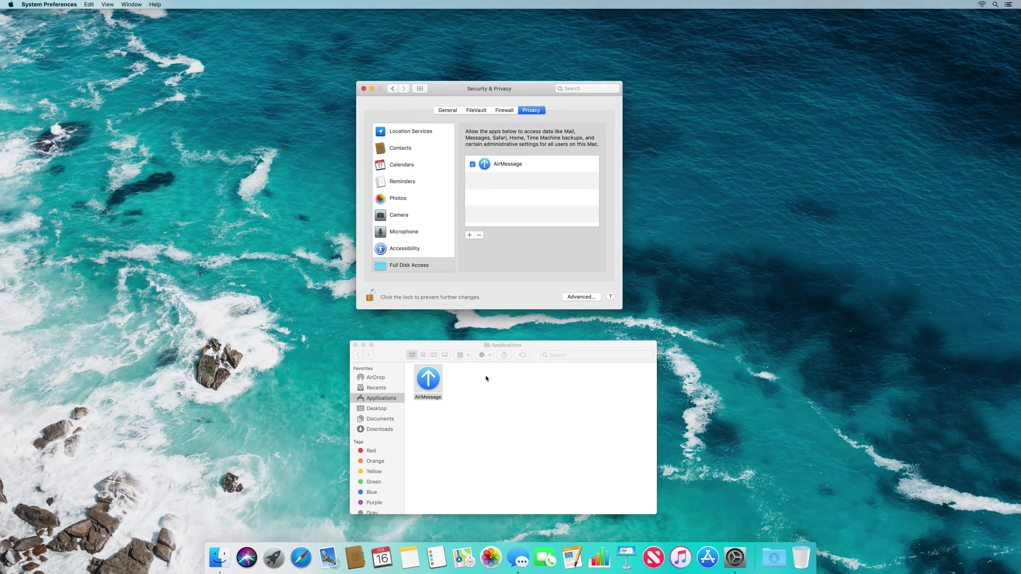
# - Relaunch AirMessage and set a new server connection password in its Preferences
pyautogui.doubleClick(428, 379)
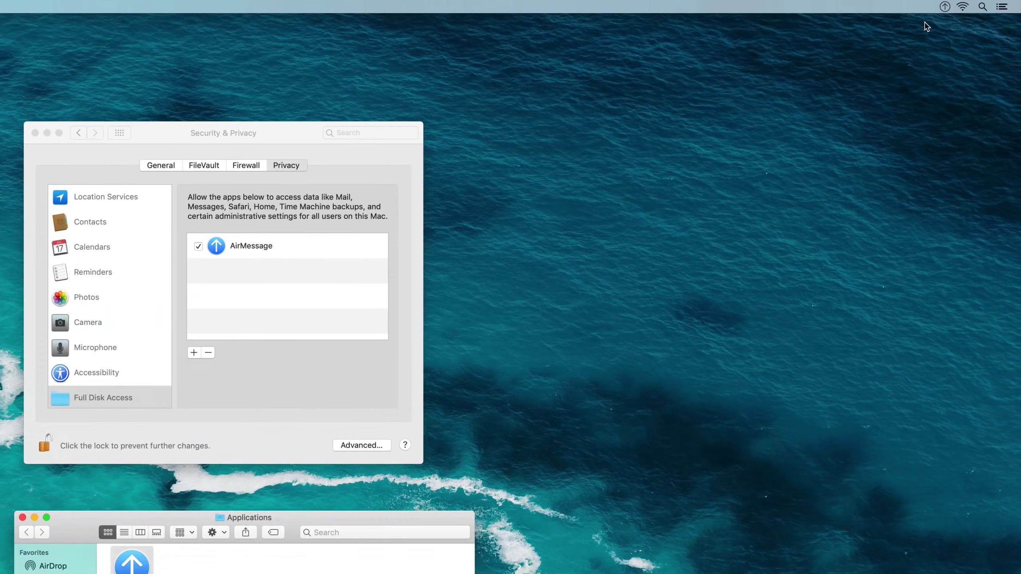
pyautogui.click(944, 7)
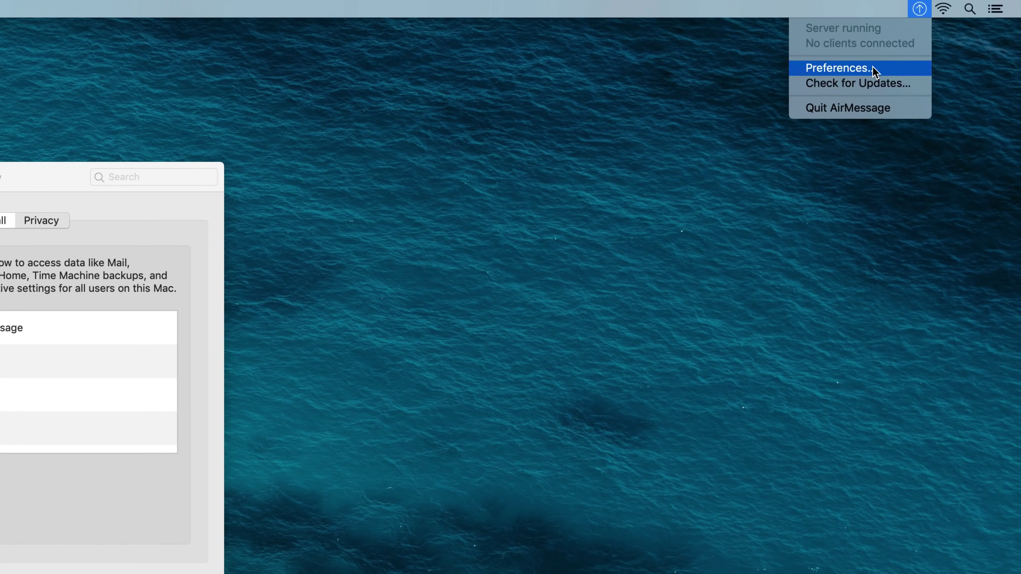
pyautogui.click(873, 67)
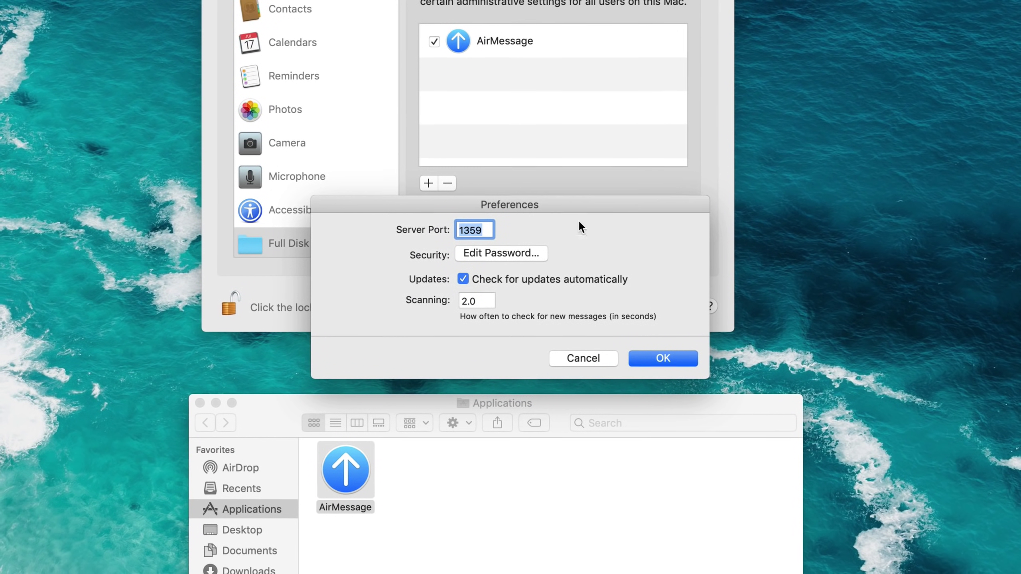
pyautogui.click(501, 253)
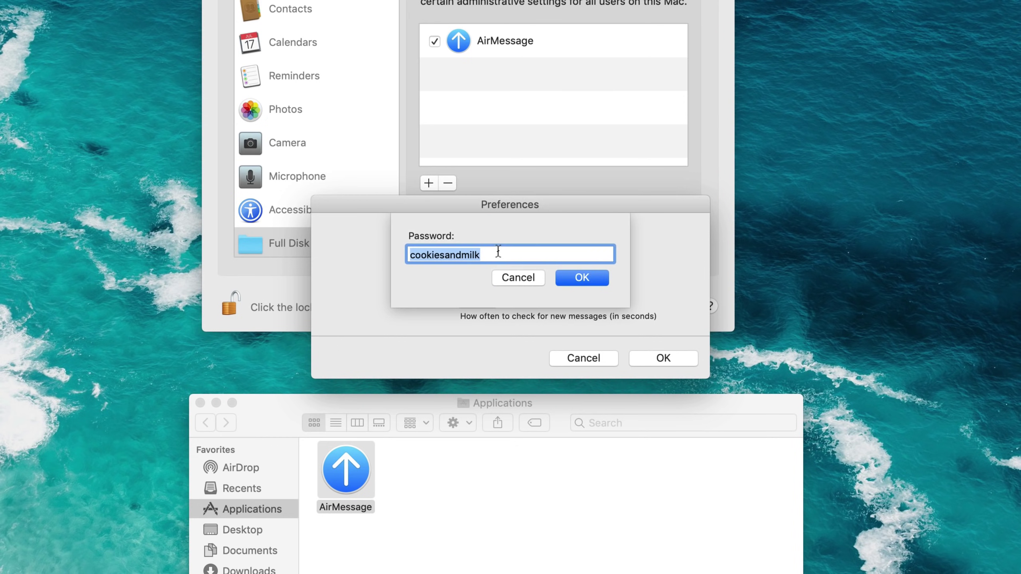
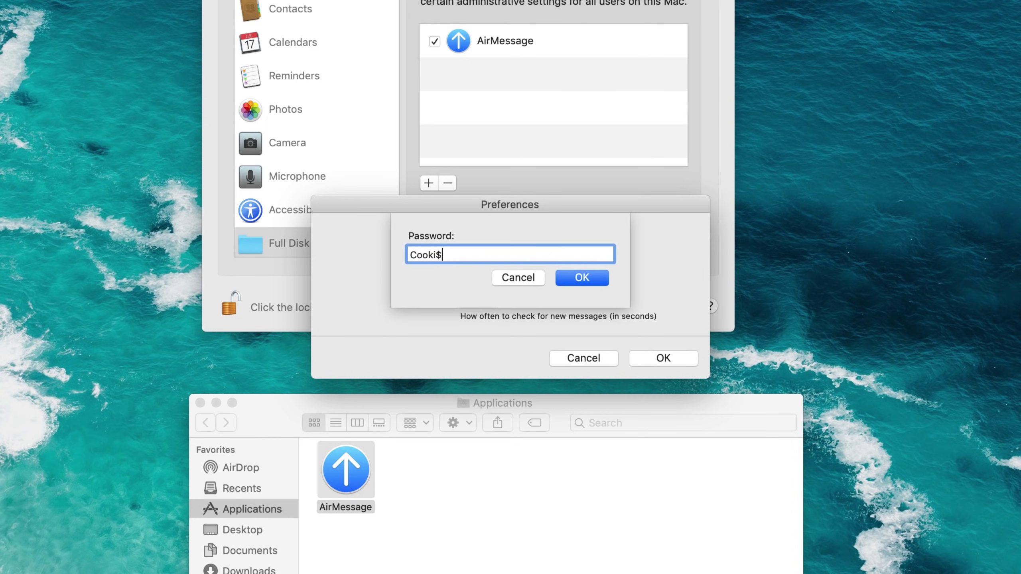
pyautogui.click(576, 277)
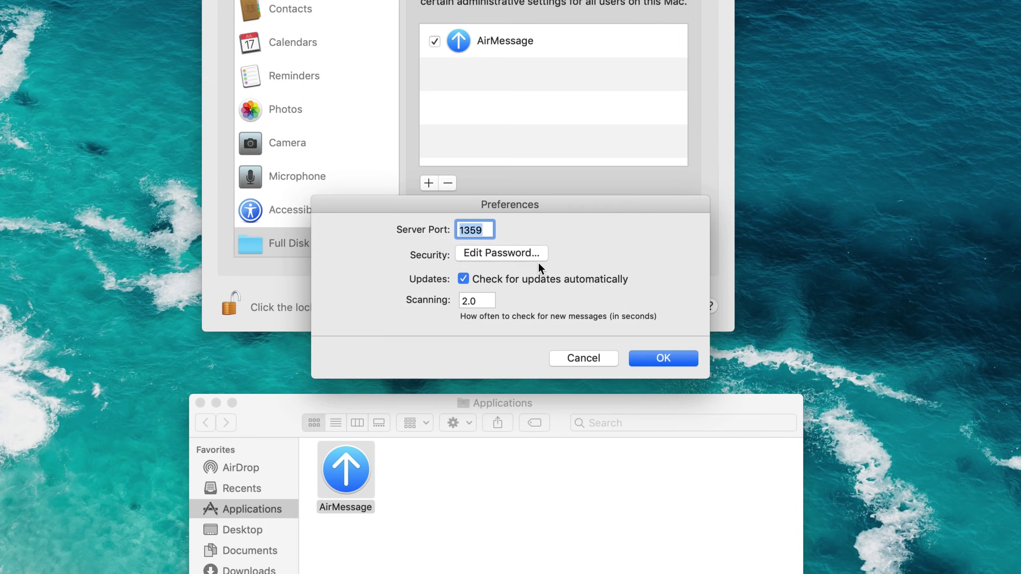
pyautogui.click(666, 359)
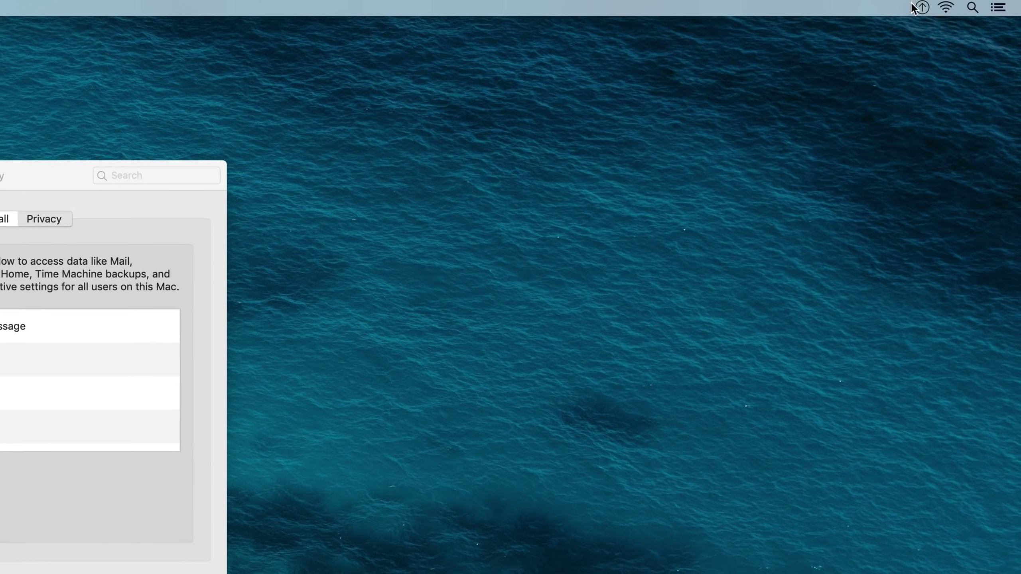
# - Check the AirMessage menu-bar status: server running with no clients connected
pyautogui.click(916, 8)
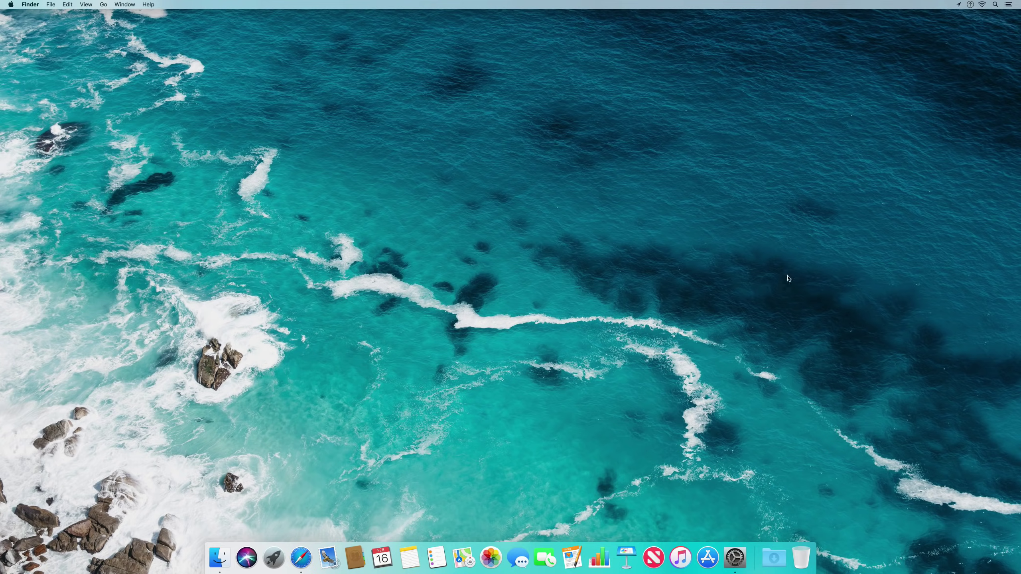
# - Look up the Mac's Wi-Fi IP address 192.168.43.7 in Network preferences, then close the window
pyautogui.click(734, 562)
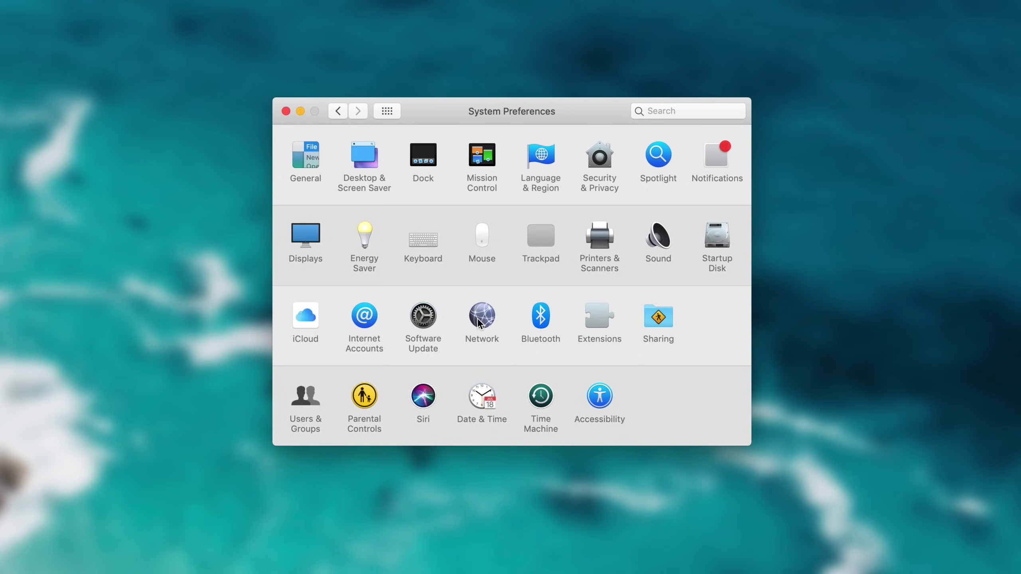
pyautogui.click(478, 321)
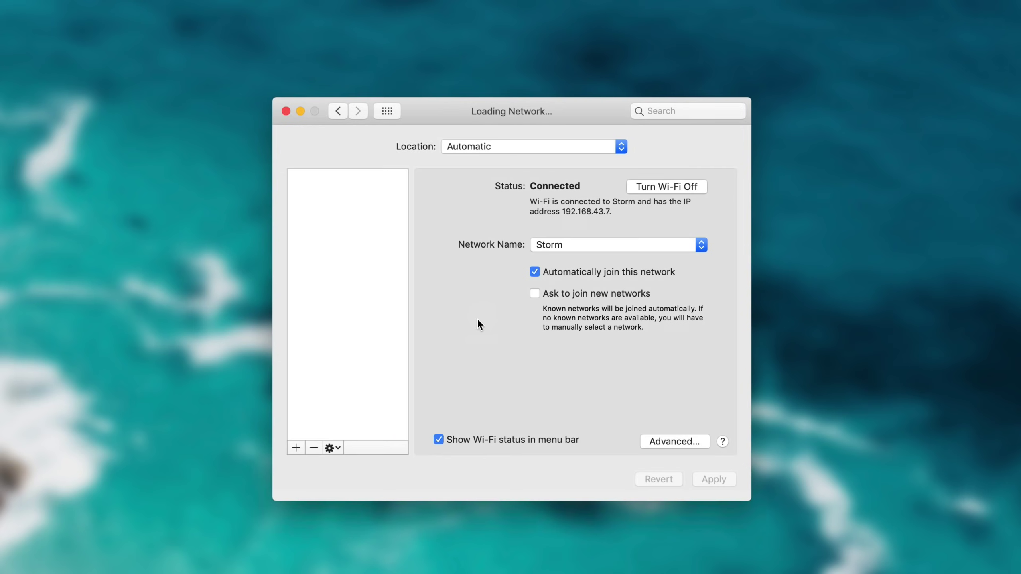
pyautogui.doubleClick(586, 211)
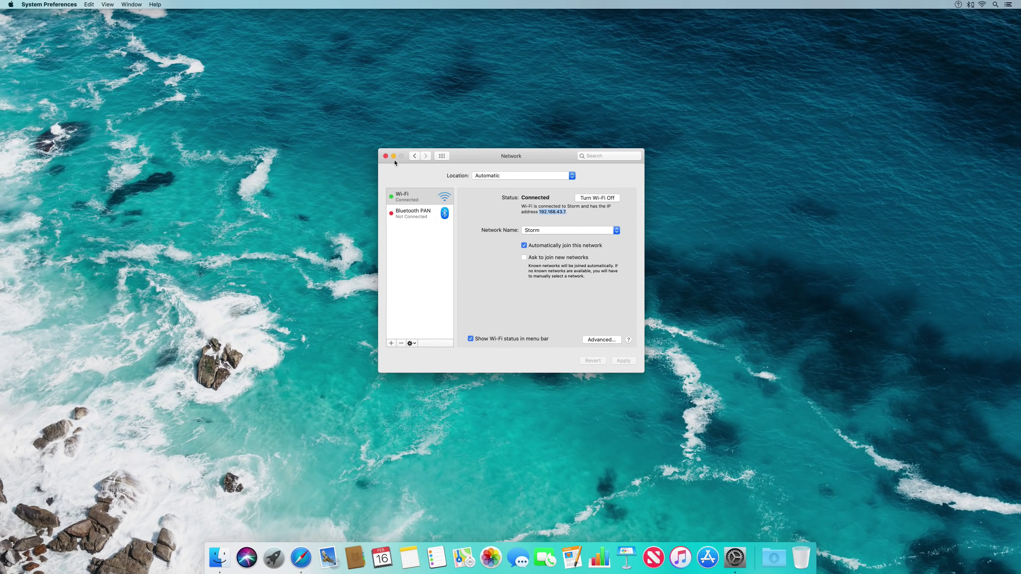
pyautogui.click(386, 156)
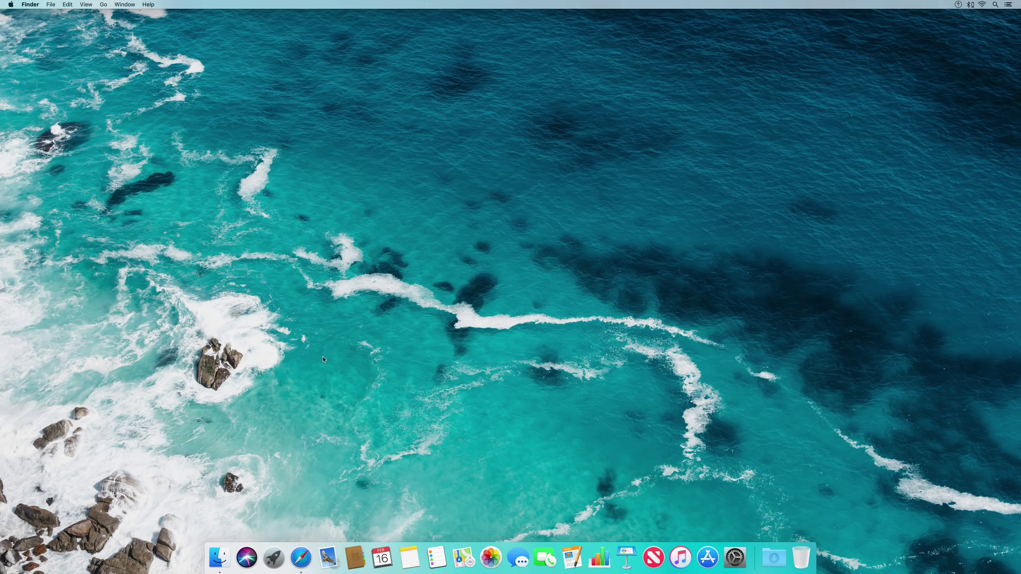
# - Add and apply an AirMessage port-forwarding rule: port 1359 TCP to 192.168.49.7
pyautogui.click(291, 565)
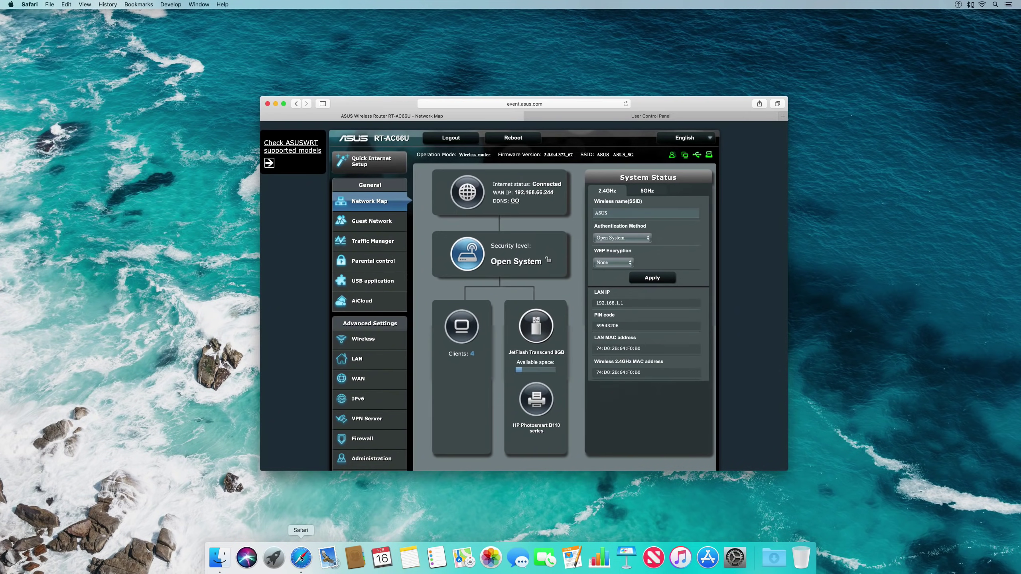
pyautogui.scroll(-3, 354, 281)
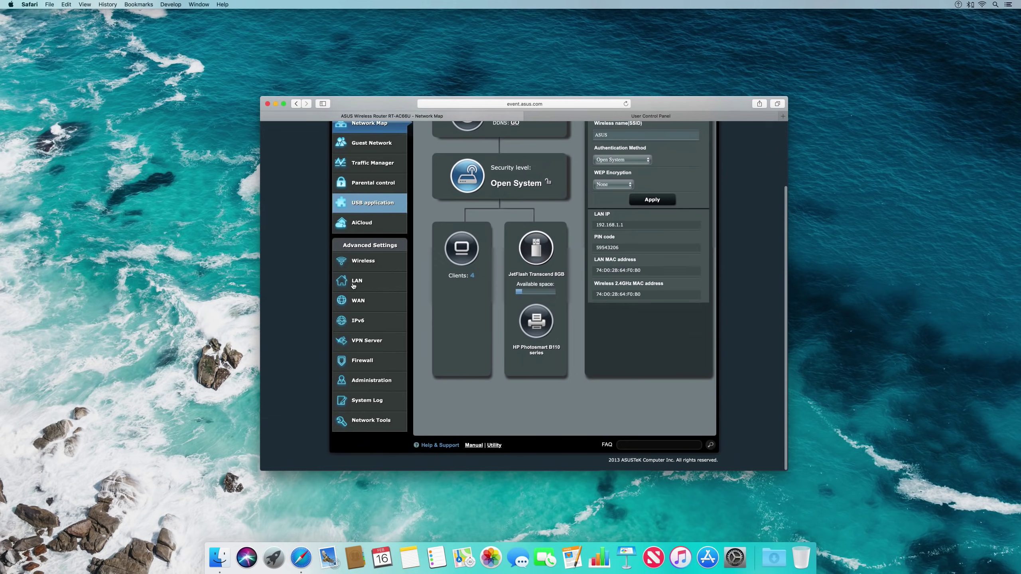
pyautogui.click(357, 303)
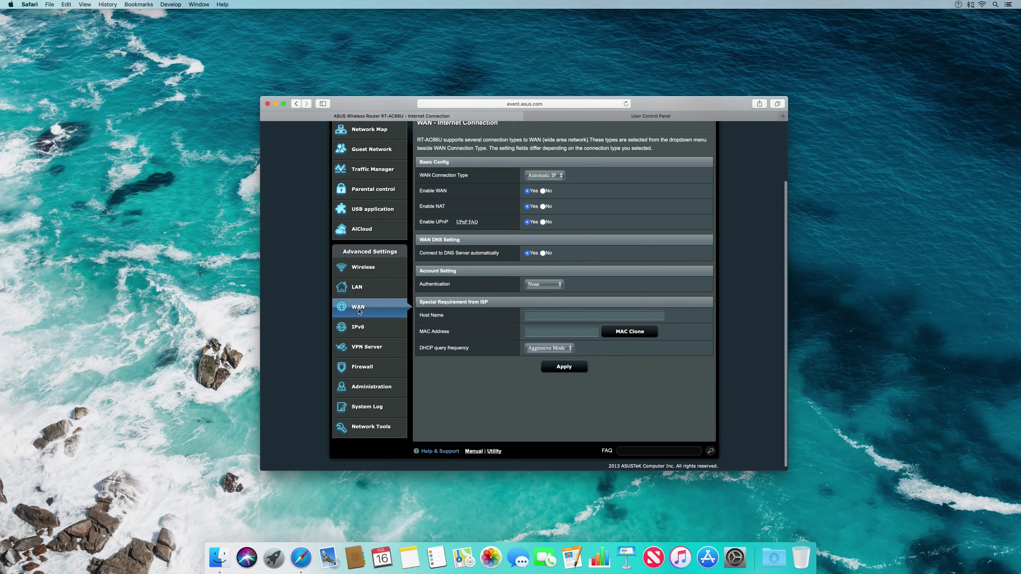
pyautogui.scroll(2, 434, 251)
pyautogui.click(517, 166)
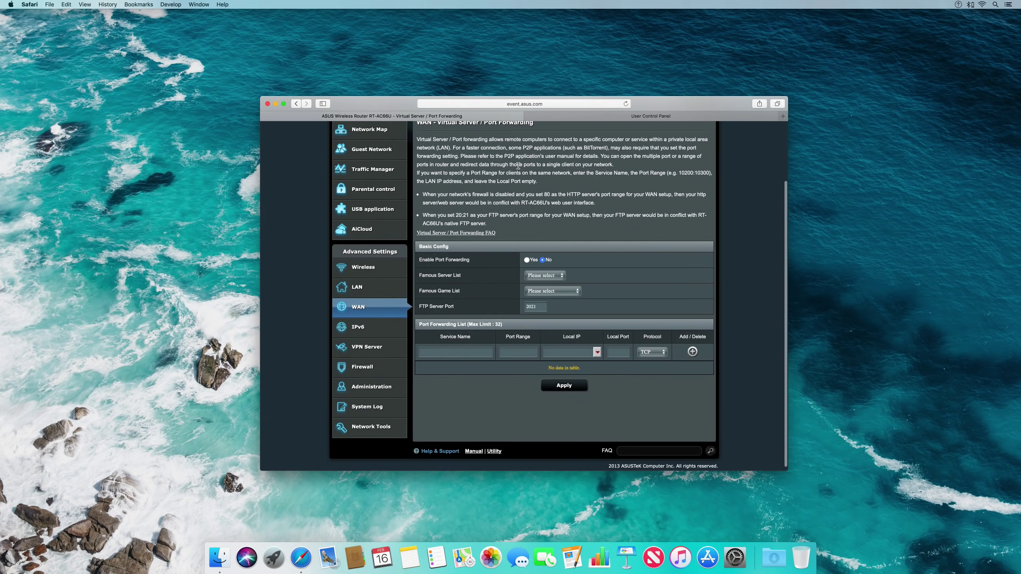
pyautogui.write('AirMessage')
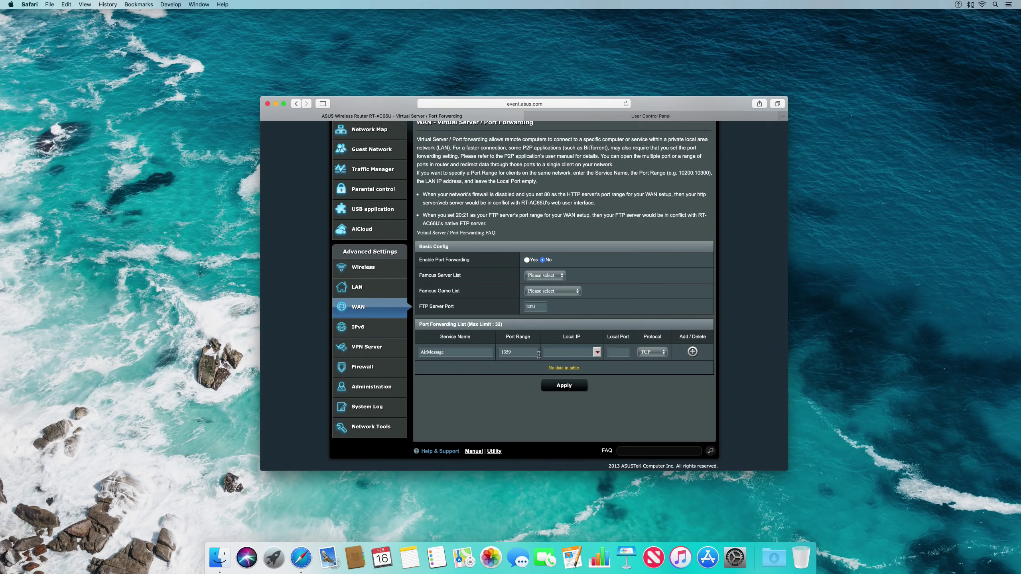
pyautogui.rightClick(553, 350)
pyautogui.click(571, 372)
pyautogui.click(691, 352)
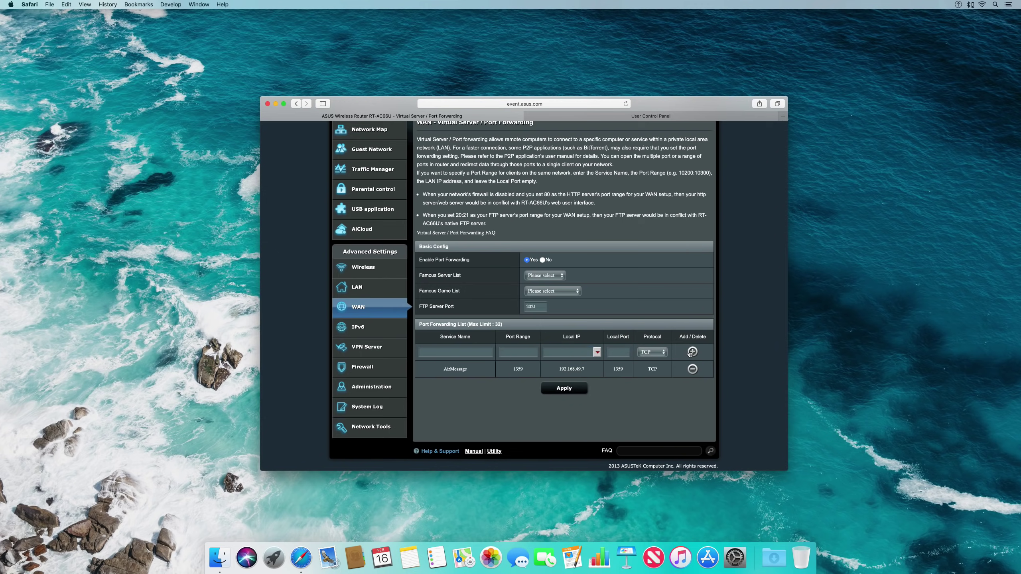
pyautogui.click(572, 387)
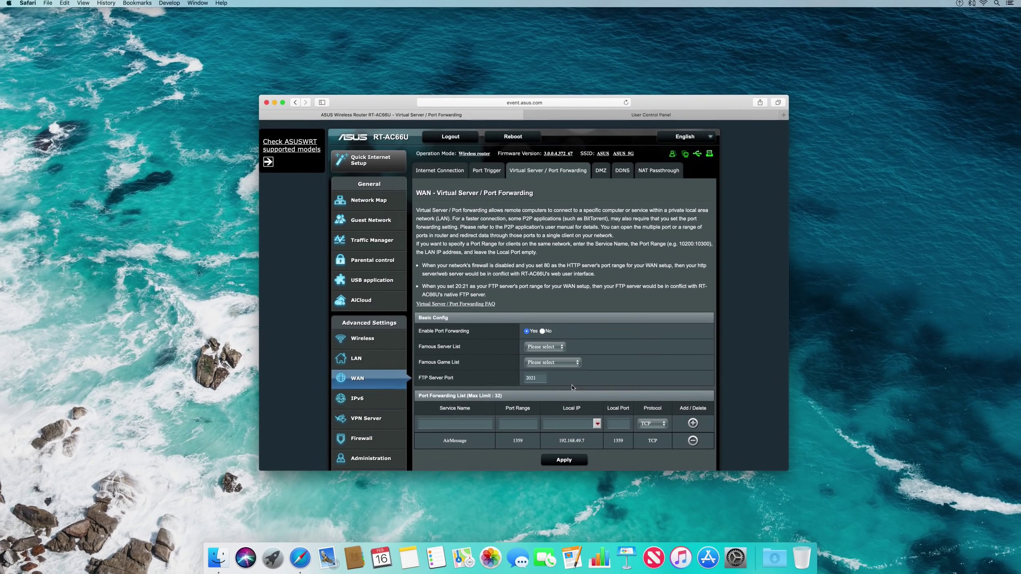
# - Enable manual DHCP assignment under LAN > DHCP Server and select the Mac's MAC address
pyautogui.click(357, 358)
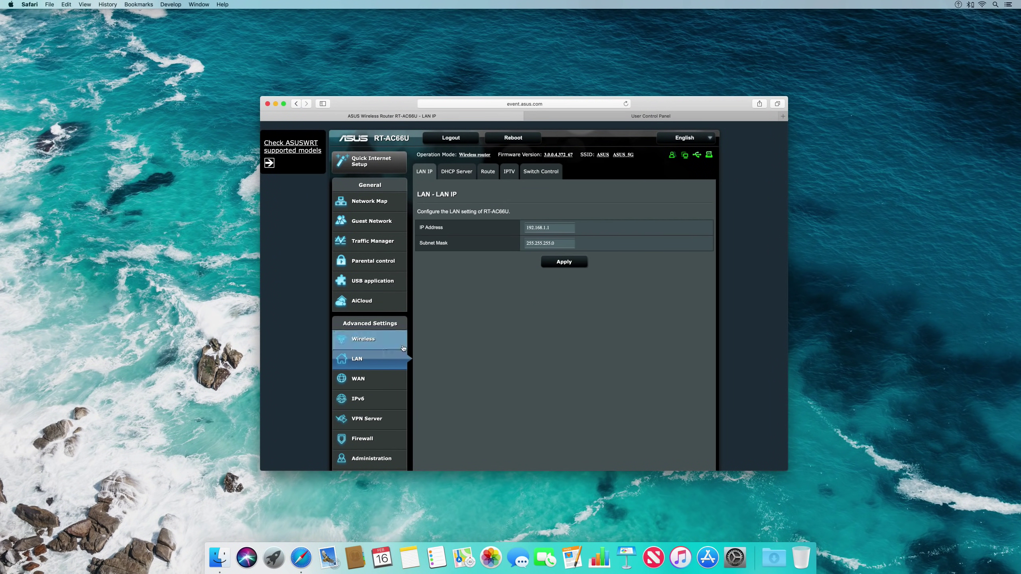
pyautogui.click(457, 171)
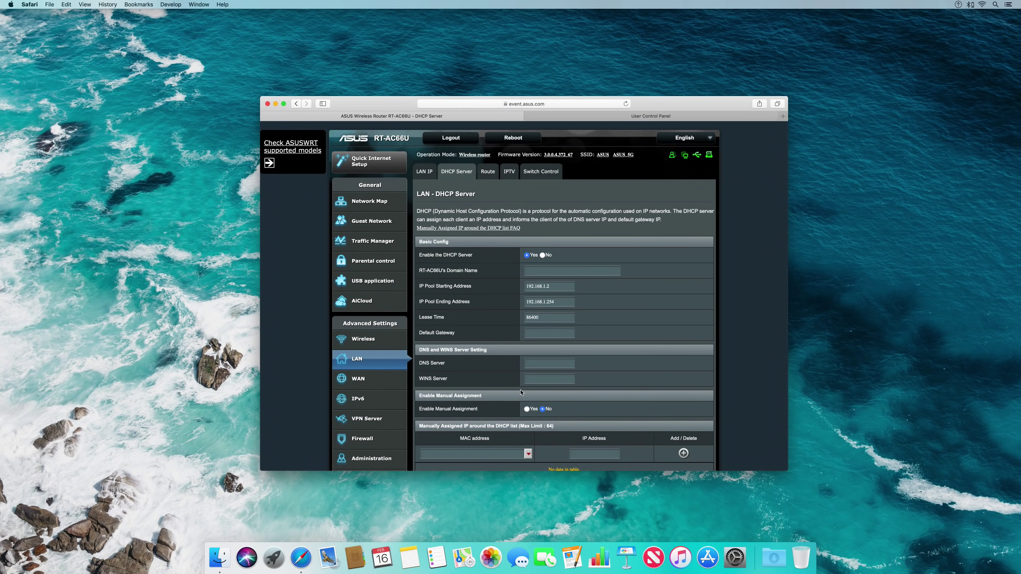
pyautogui.click(526, 409)
pyautogui.scroll(-3, 526, 409)
pyautogui.click(528, 391)
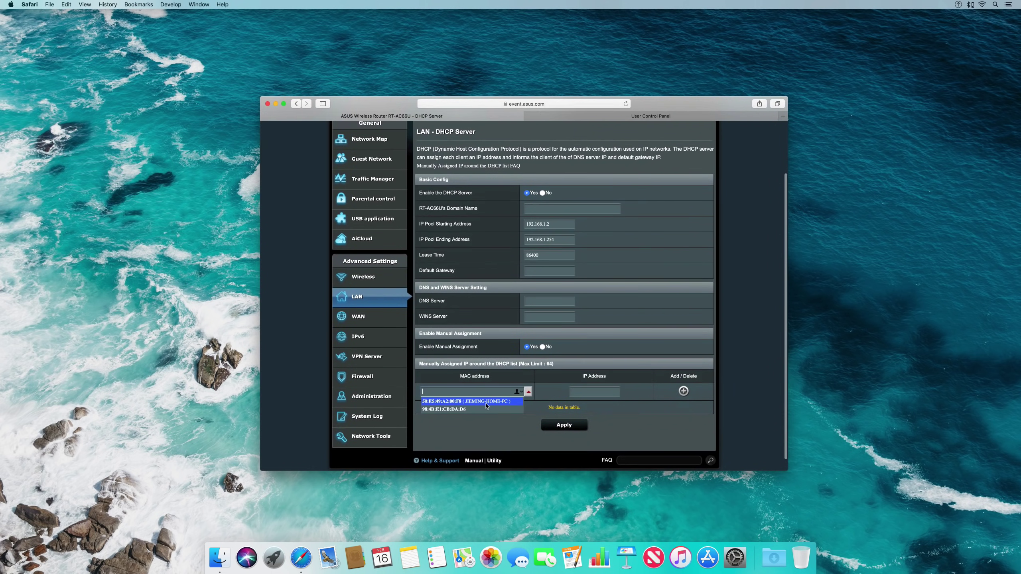
pyautogui.click(482, 405)
# - Reserve 192.168.49.7 for the Mac, apply it, and switch to the Dynu control panel
pyautogui.moveTo(603, 393); pyautogui.dragTo(562, 393)
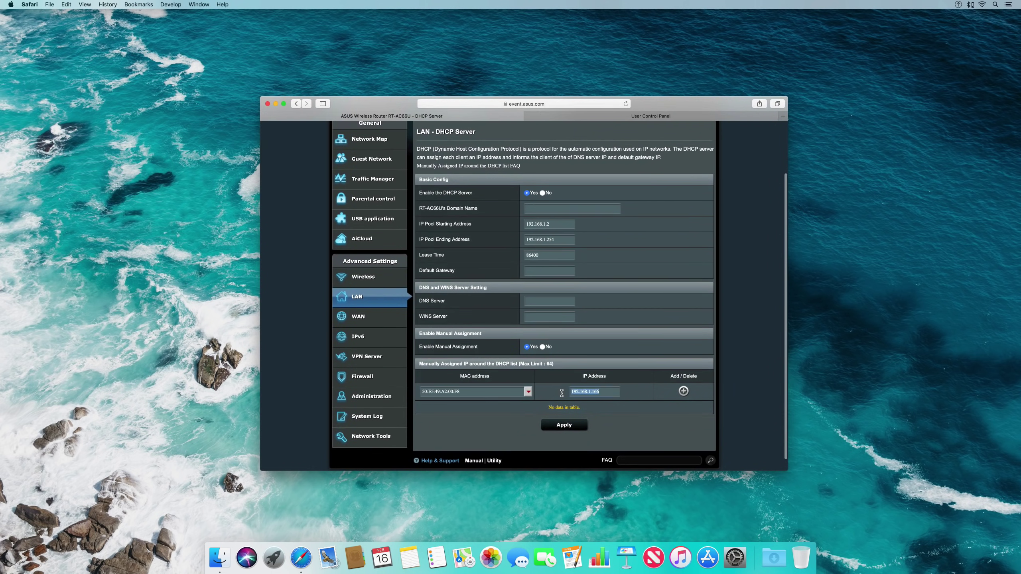
pyautogui.rightClick(589, 393)
pyautogui.click(602, 412)
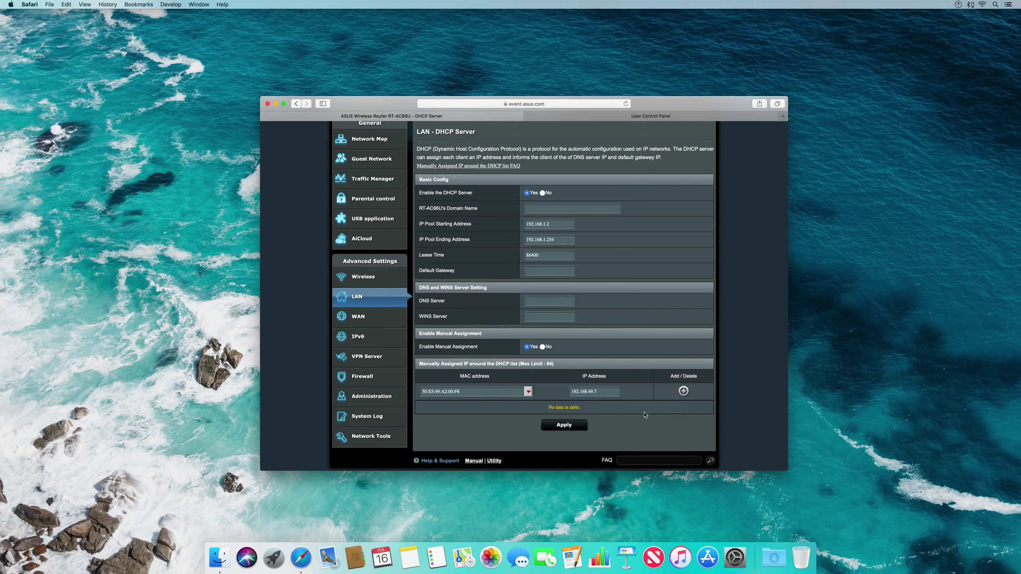
pyautogui.click(573, 426)
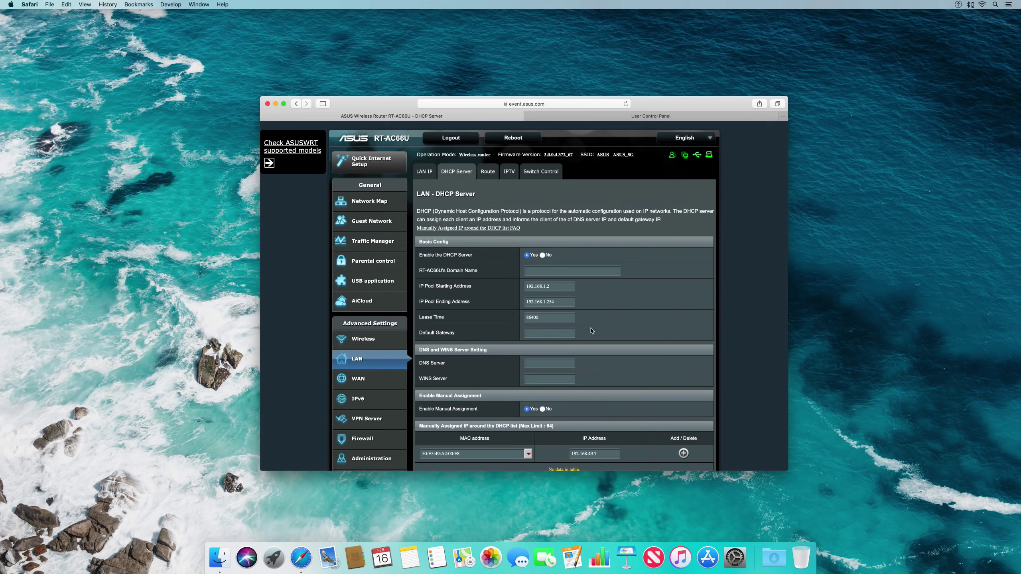
pyautogui.click(653, 118)
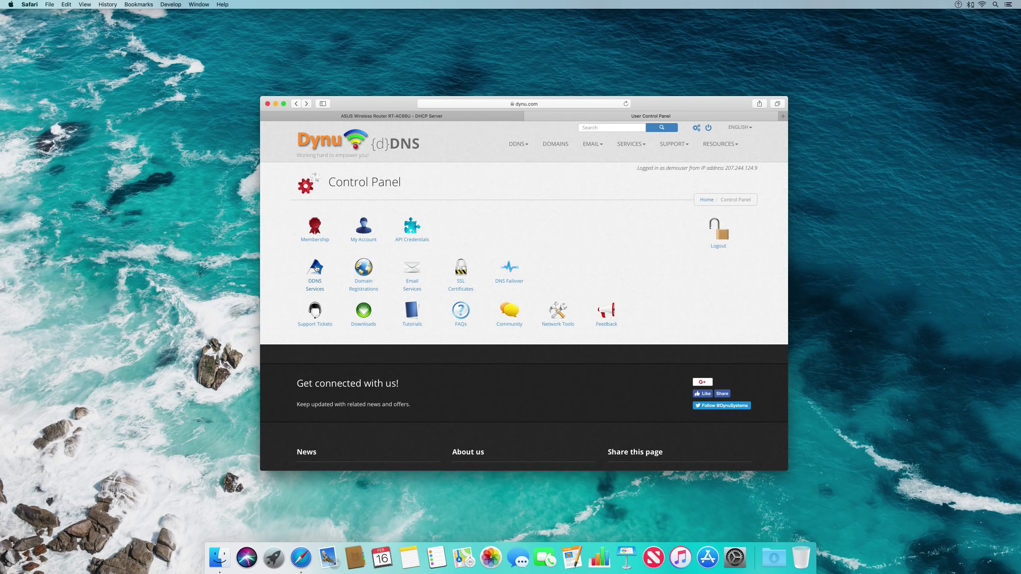
# - Confirm airmessage.ddnsfree.com points to 207.244.124.9 in Dynu DDNS Services, then minimize Safari
pyautogui.click(315, 268)
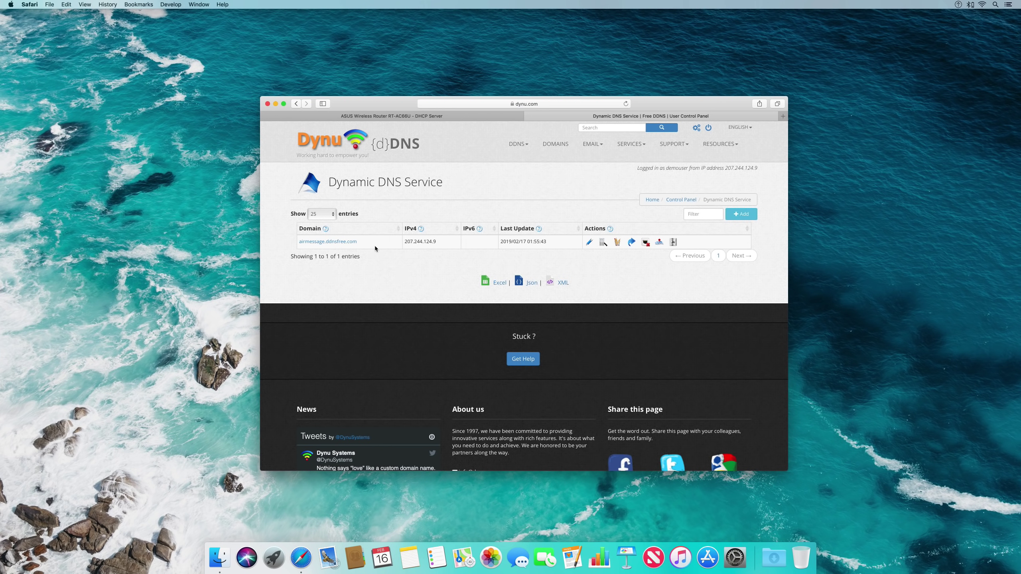
pyautogui.click(275, 103)
# - Run Dynu IP Update Client from Applications to push IPv4 207.244.124.9, then close it
pyautogui.click(228, 547)
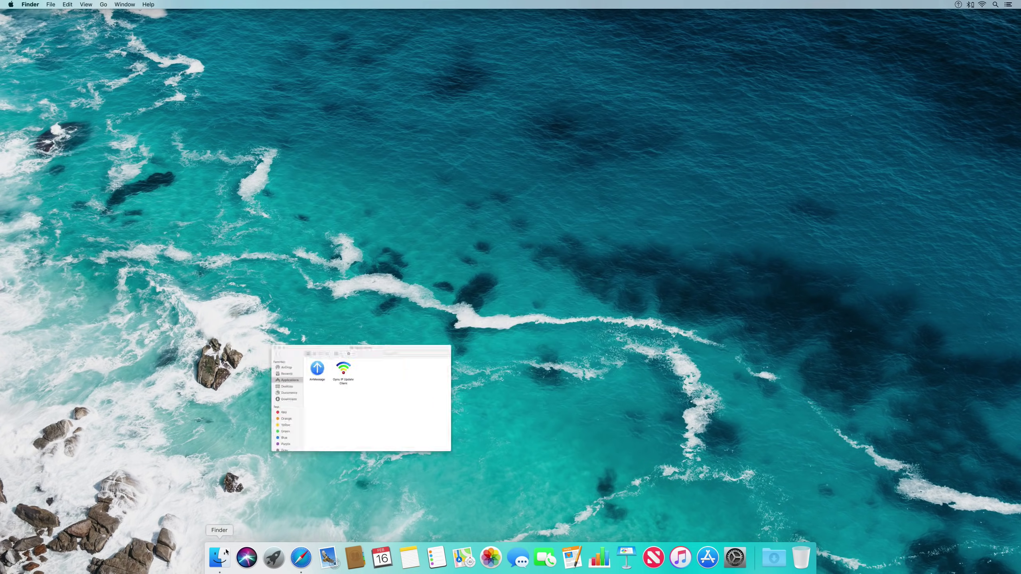
pyautogui.doubleClick(442, 223)
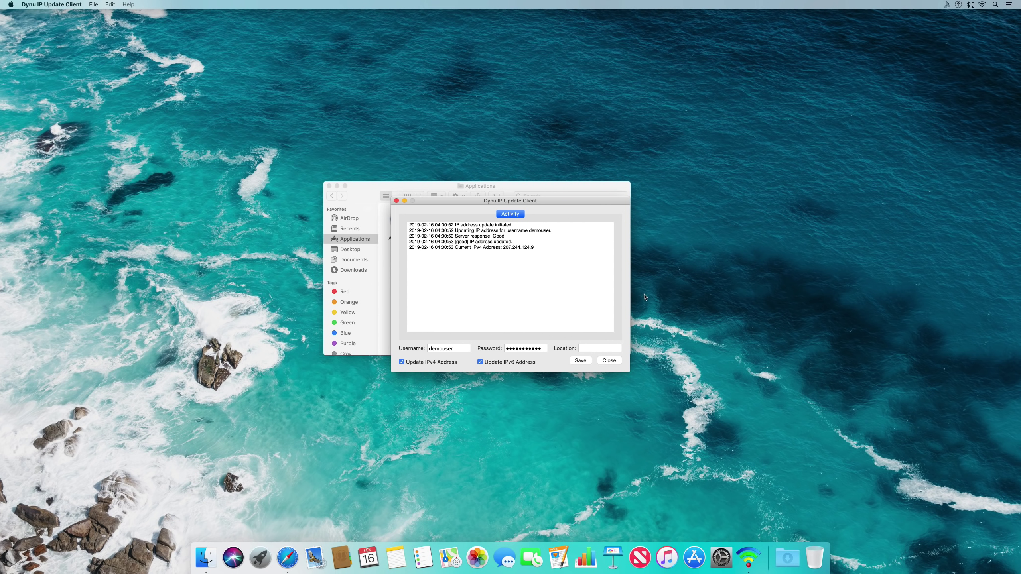
pyautogui.click(606, 360)
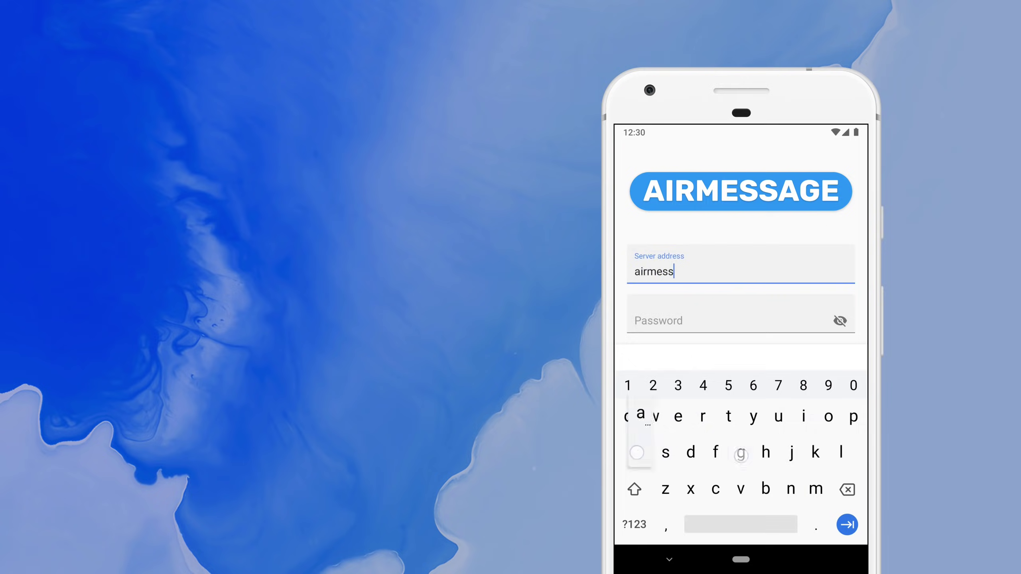
# - Enter server address airmessage.ddnsfree.com and the server password, then submit to connect
pyautogui.write('ee.com')
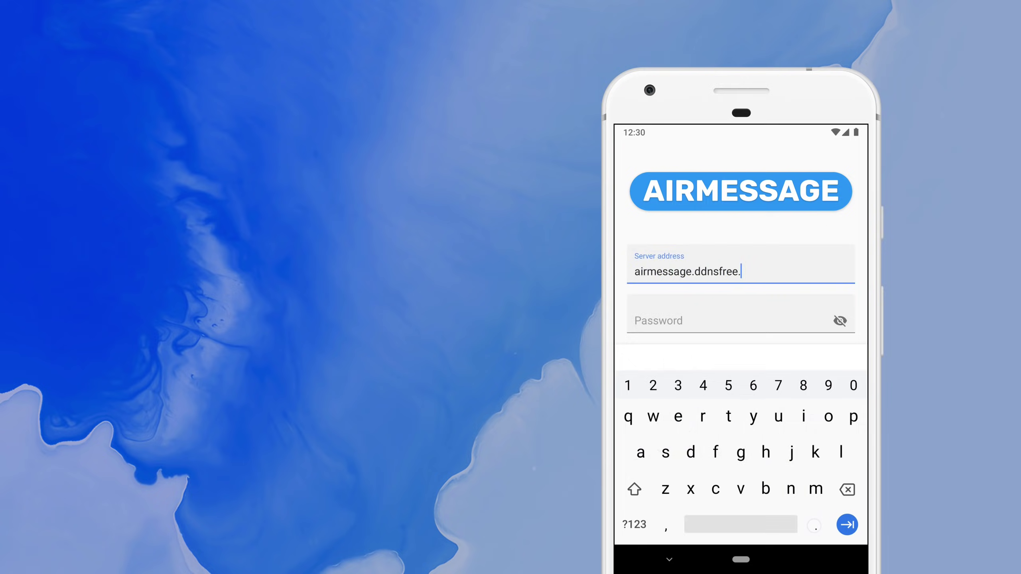
pyautogui.click(797, 319)
pyautogui.click(634, 488)
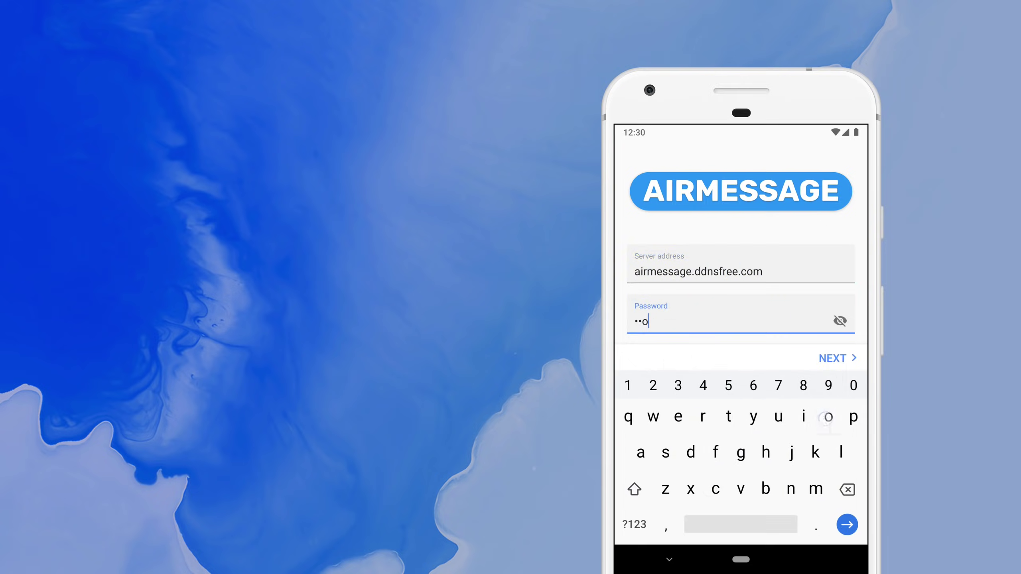
pyautogui.click(634, 524)
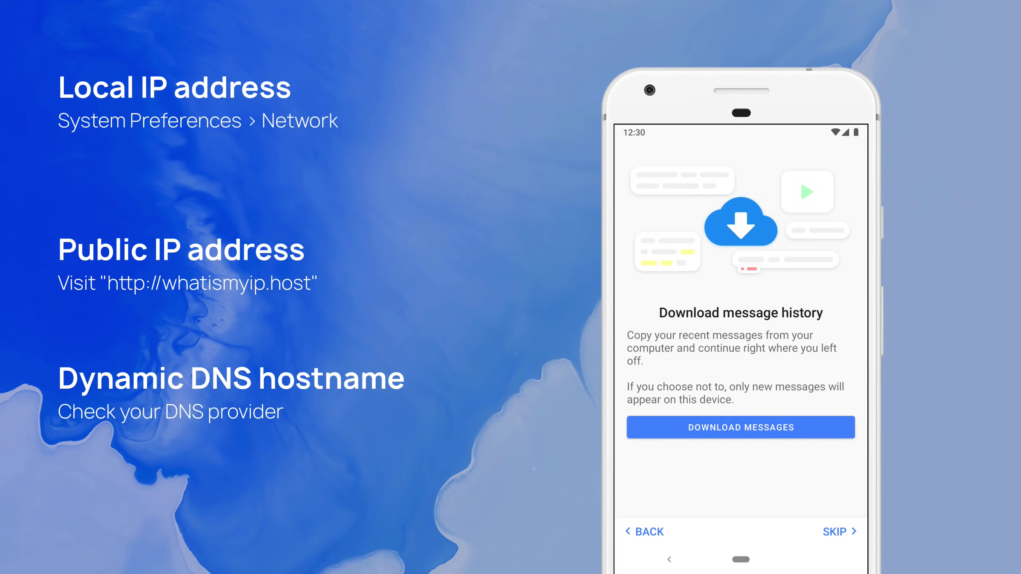
# - Choose DOWNLOAD MESSAGES to copy the Mac's recent message history to the phone
pyautogui.click(768, 429)
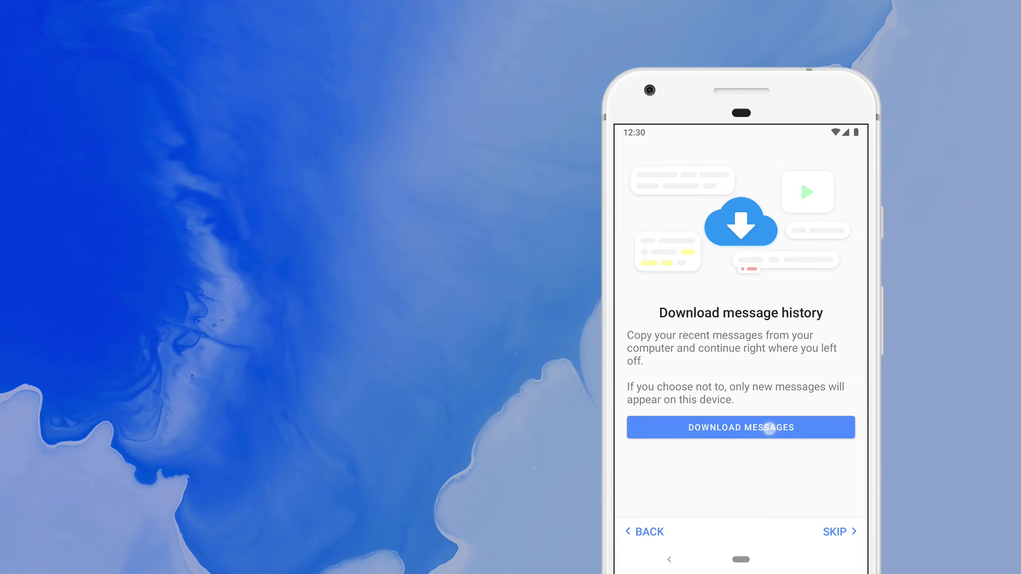